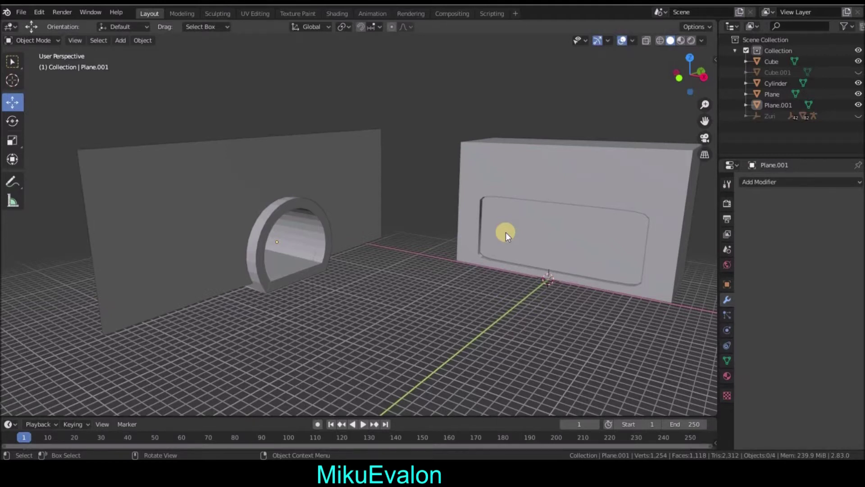
pyautogui.scroll(-3, 477, 234)
pyautogui.scroll(-3, 479, 237)
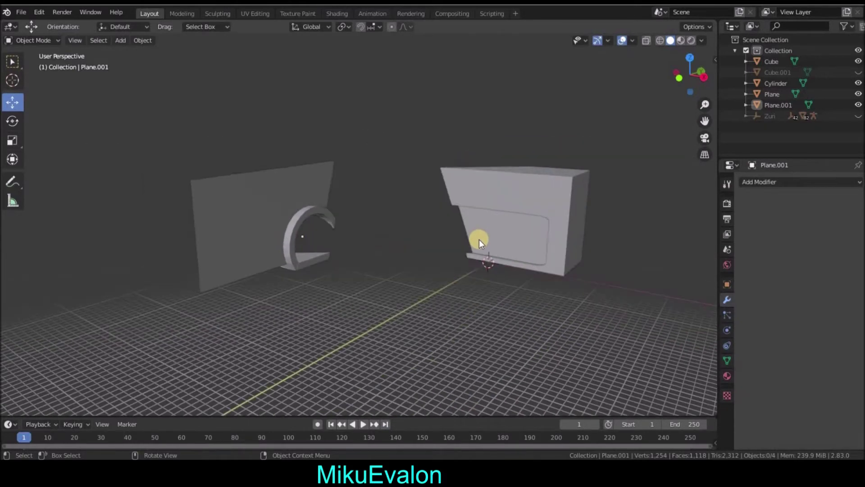
pyautogui.scroll(-3, 479, 239)
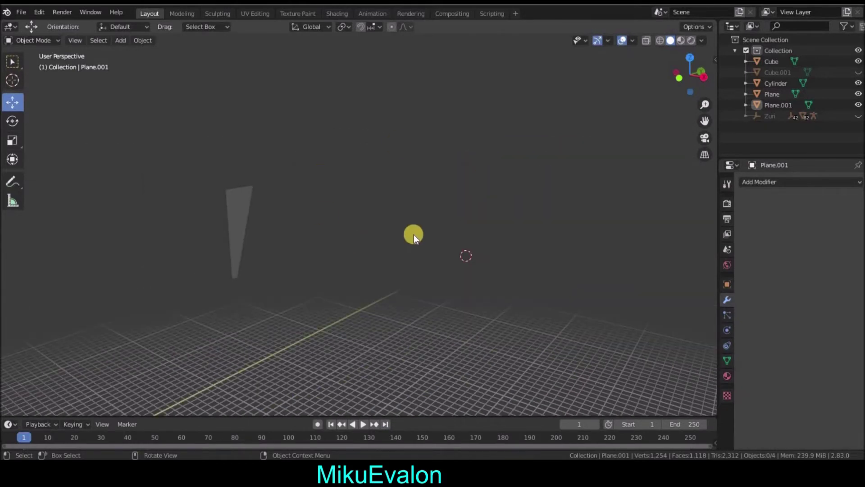
# - Raise the viewport Clip End in the sidebar's View tab to about 2795 m
pyautogui.press('n')
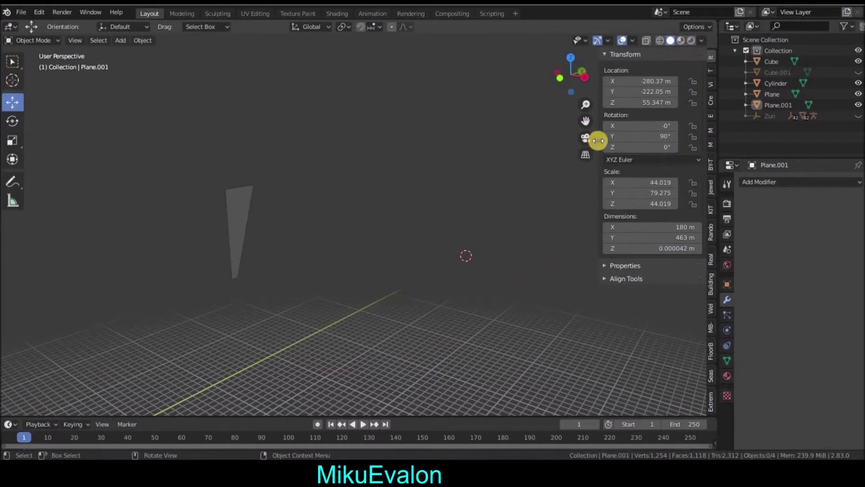
pyautogui.click(709, 84)
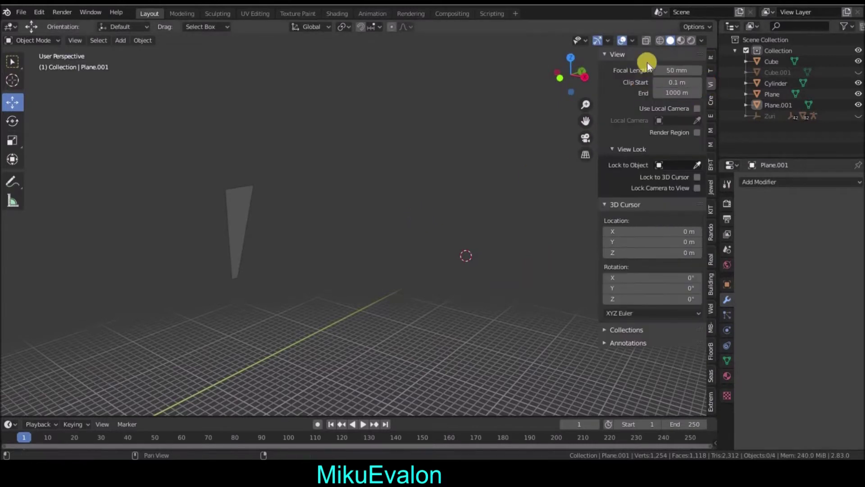
pyautogui.click(676, 92)
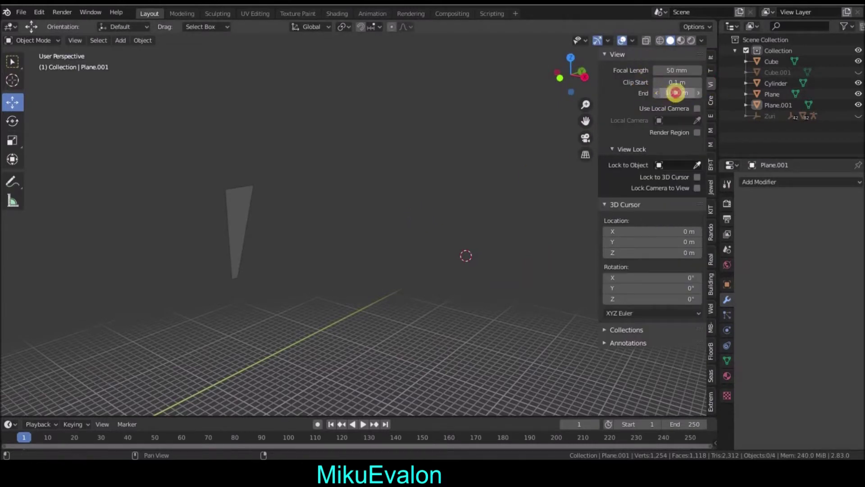
pyautogui.moveTo(676, 92); pyautogui.dragTo(690, 25)
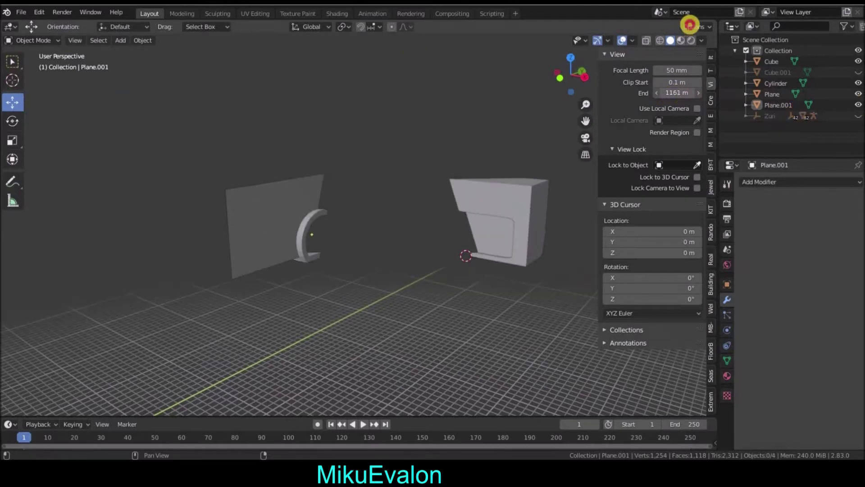
pyautogui.moveTo(690, 25)
pyautogui.mouseDown()
pyautogui.moveTo(529, 161)
pyautogui.moveTo(385, 312)
pyautogui.moveTo(121, 140)
pyautogui.mouseUp()
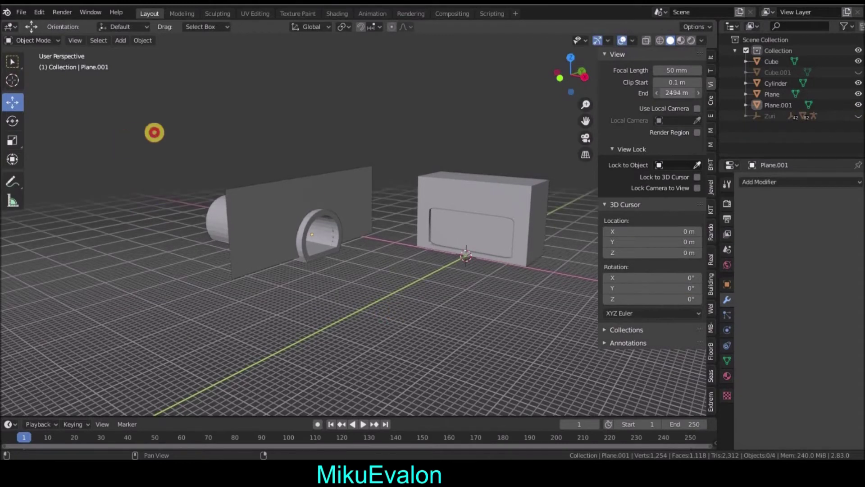
pyautogui.moveTo(122, 140)
pyautogui.mouseDown()
pyautogui.moveTo(23, 434)
pyautogui.moveTo(592, 389)
pyautogui.mouseUp()
pyautogui.press('n')
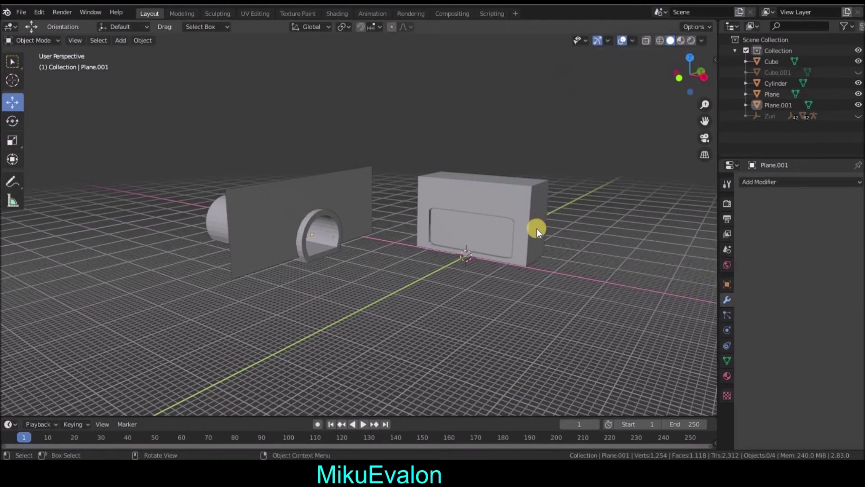
pyautogui.scroll(2, 537, 228)
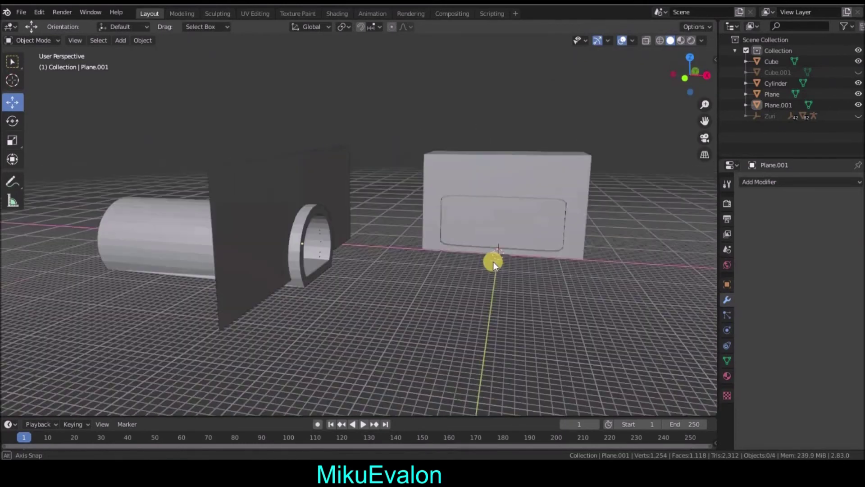
# - Orbit the view closer around the arched wall and paneled box to confirm nothing is clipped
pyautogui.moveTo(523, 257); pyautogui.dragTo(516, 253, button='middle')
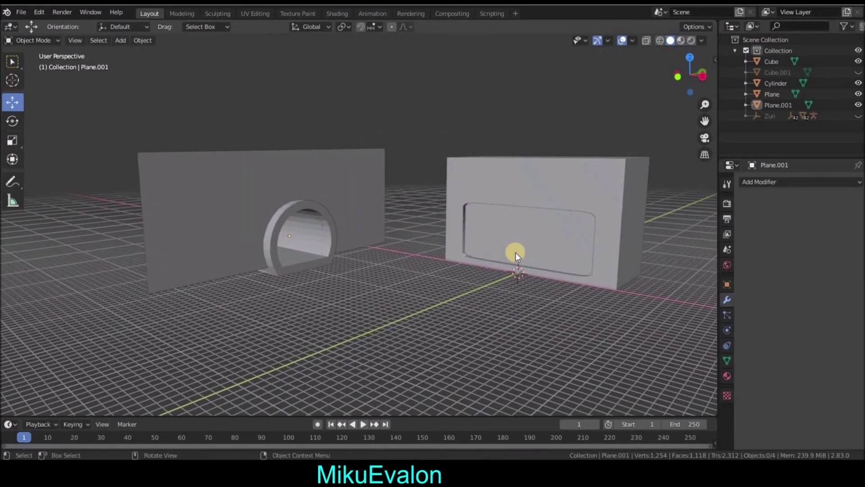